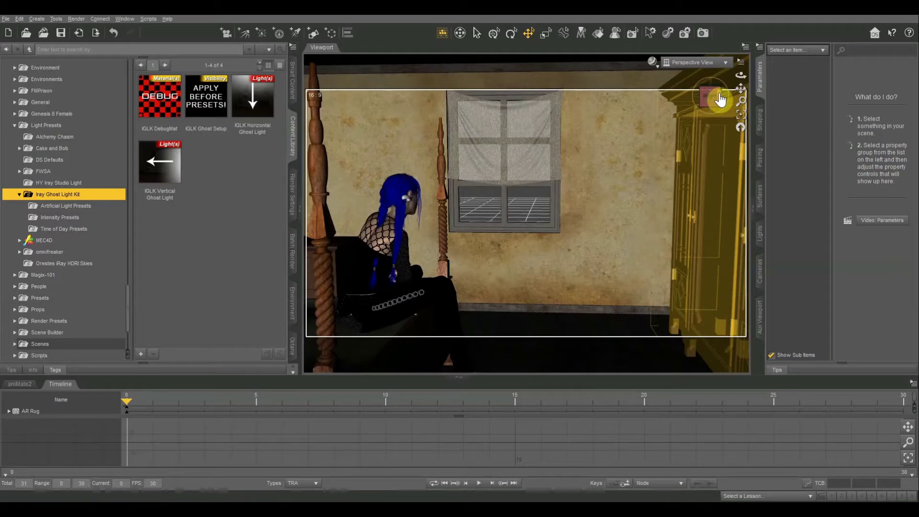
Orbit around the bedroom and switch the viewport DrawStyle to NVIDIA Iray.
{"action": "mouse_move", "coordinate": [720, 99]}
{"action": "left_mouse_down"}
{"action": "mouse_move", "coordinate": [697, 93]}
{"action": "mouse_move", "coordinate": [712, 160]}
{"action": "mouse_move", "coordinate": [712, 95]}
{"action": "left_mouse_up"}
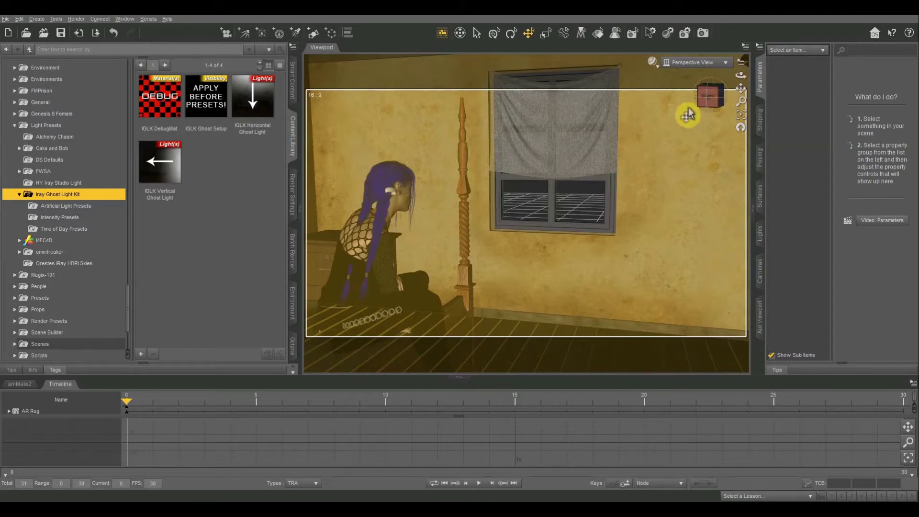
{"action": "left_click_drag", "start_coordinate": [707, 96], "coordinate": [454, 160]}
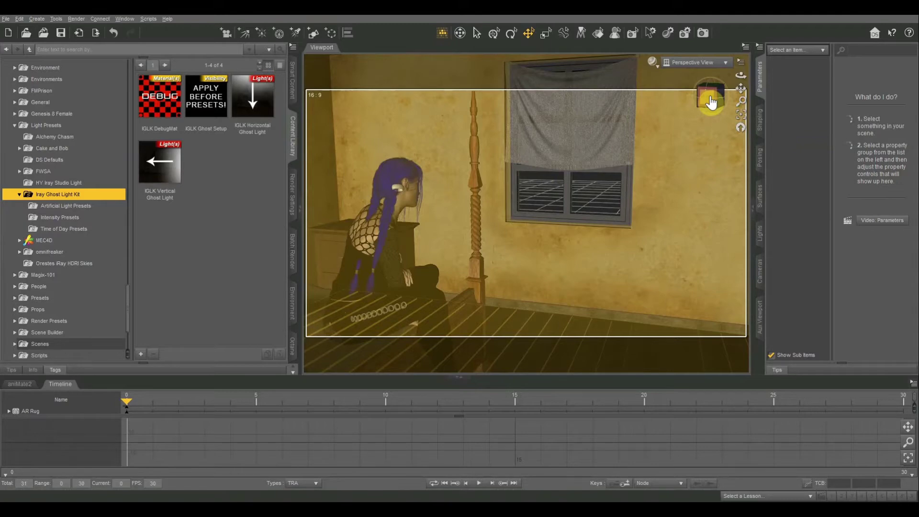
{"action": "left_click_drag", "start_coordinate": [711, 102], "coordinate": [579, 146]}
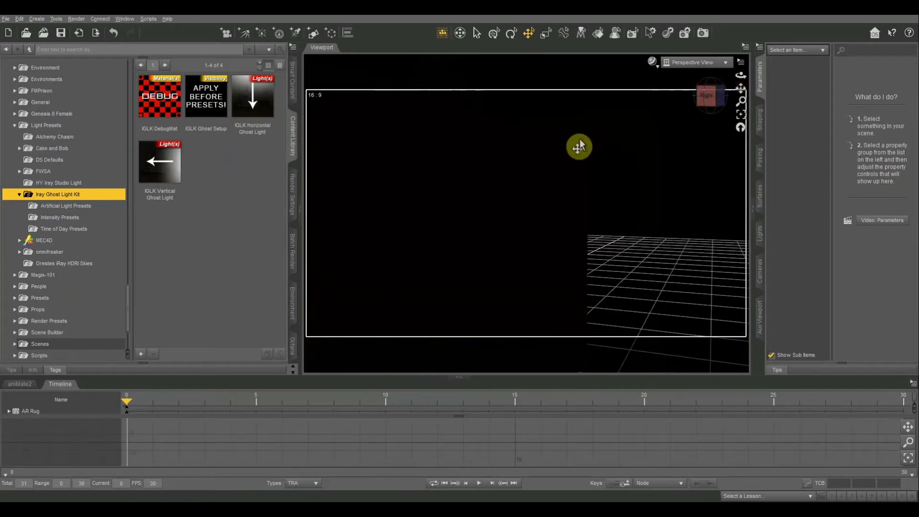
{"action": "left_click", "coordinate": [652, 63]}
{"action": "left_click", "coordinate": [647, 180]}
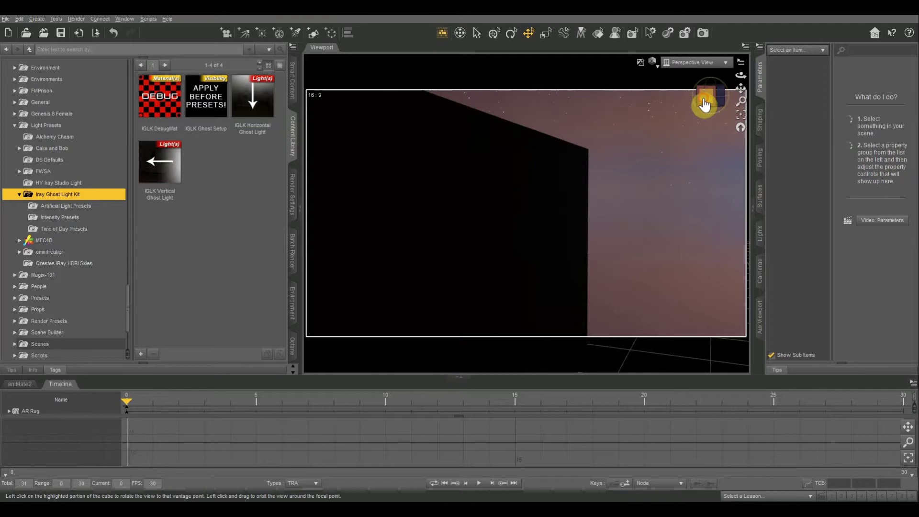
Pan, zoom and use the view cube to frame a wide view of the bedroom.
{"action": "left_click_drag", "start_coordinate": [704, 102], "coordinate": [704, 98]}
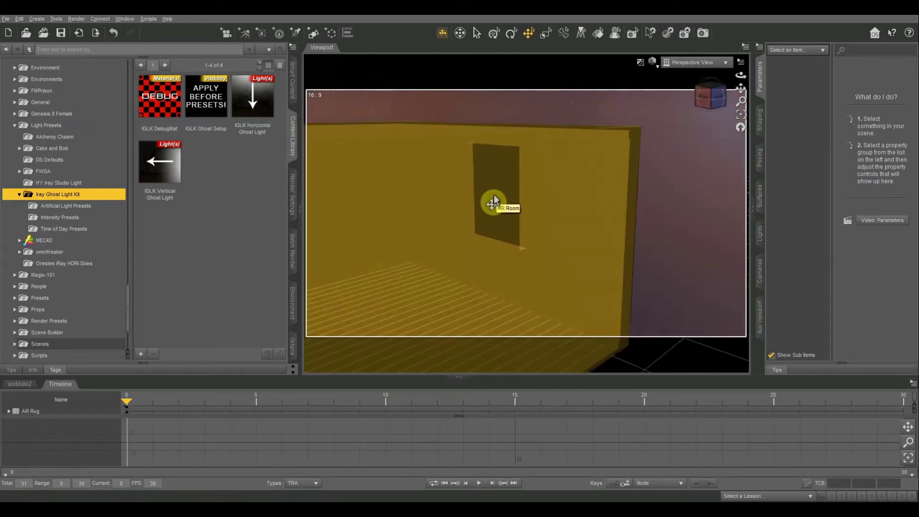
{"action": "scroll", "coordinate": [493, 196], "scroll_direction": "up", "scroll_amount": 10}
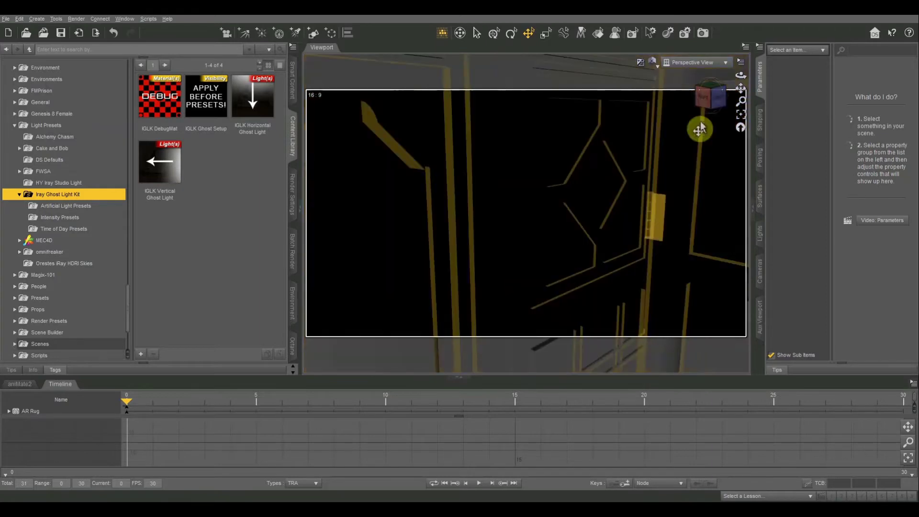
{"action": "left_click_drag", "start_coordinate": [739, 82], "coordinate": [759, 78]}
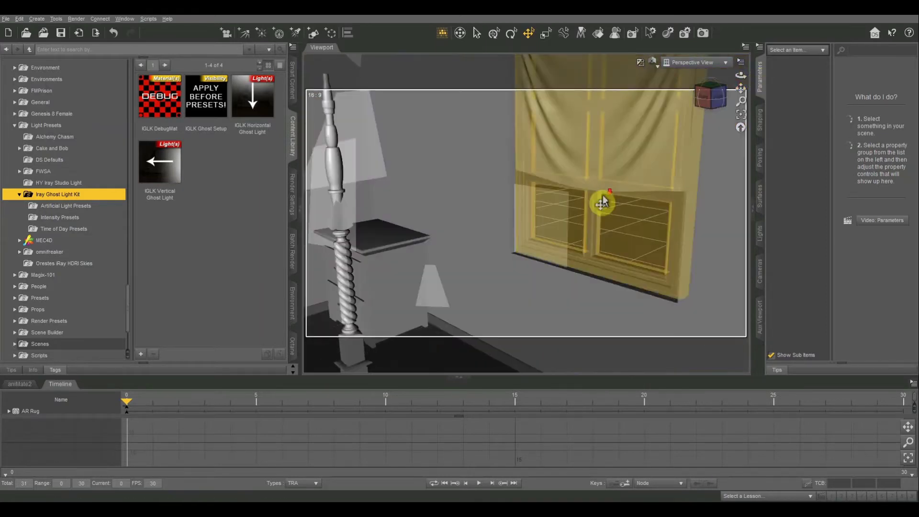
{"action": "scroll", "coordinate": [602, 203], "scroll_direction": "up", "scroll_amount": 5}
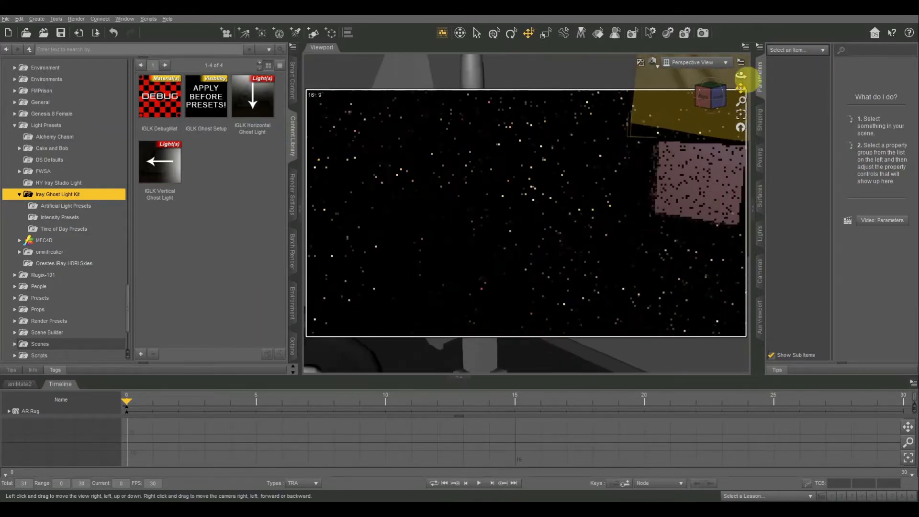
{"action": "left_click_drag", "start_coordinate": [742, 81], "coordinate": [669, 111]}
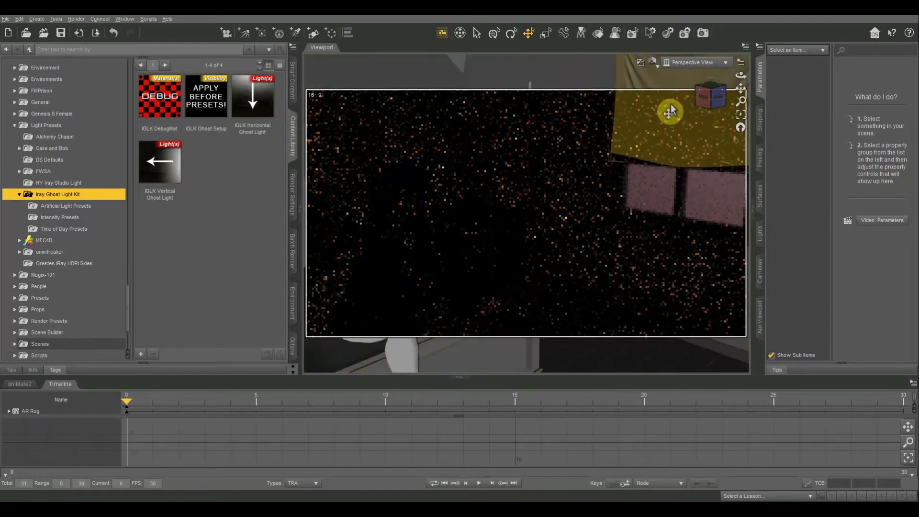
{"action": "left_click_drag", "start_coordinate": [741, 88], "coordinate": [604, 195]}
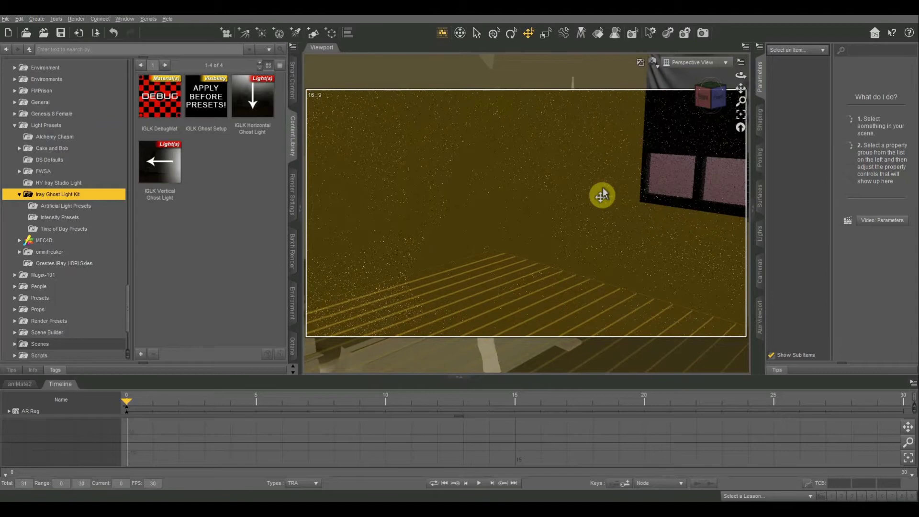
{"action": "left_click", "coordinate": [711, 99]}
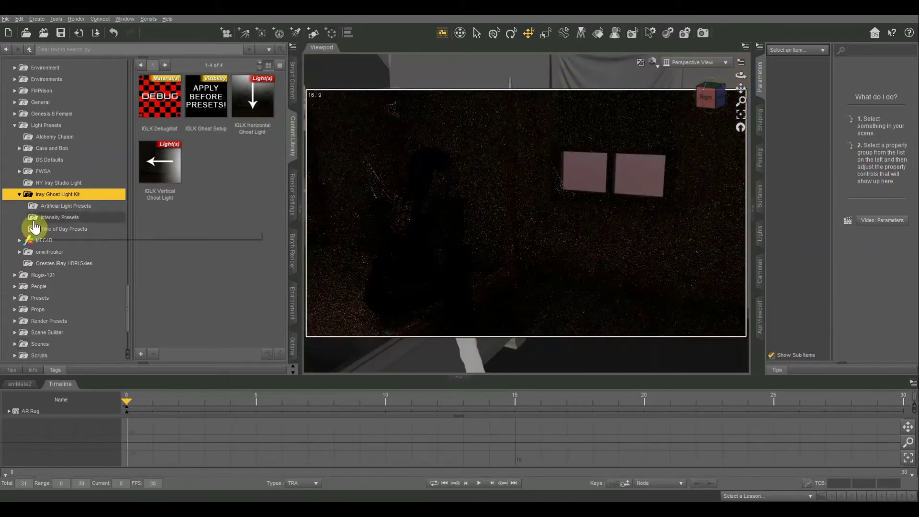
Browse the Iray Ghost Light Kit folders and add the IGLK Vertical Ghost Light to the scene.
{"action": "left_click", "coordinate": [54, 185]}
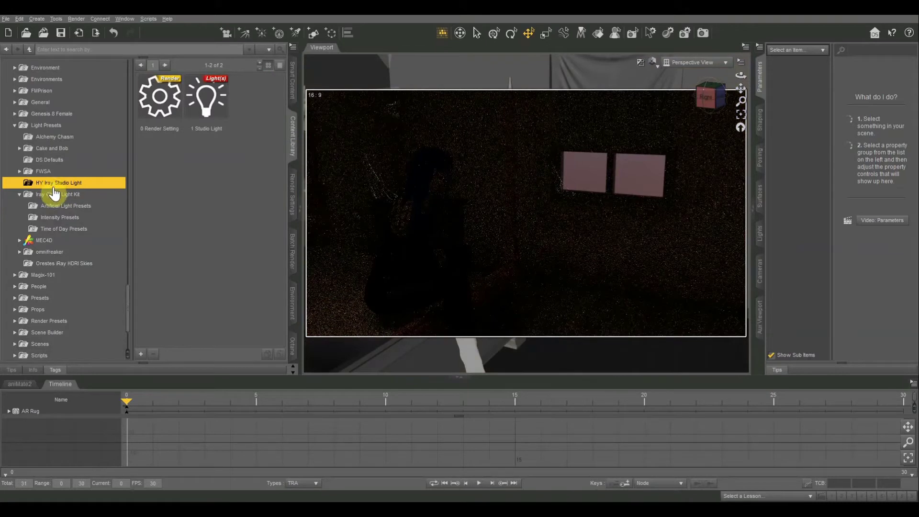
{"action": "left_click", "coordinate": [55, 194]}
{"action": "left_click", "coordinate": [58, 206]}
{"action": "left_click", "coordinate": [58, 217]}
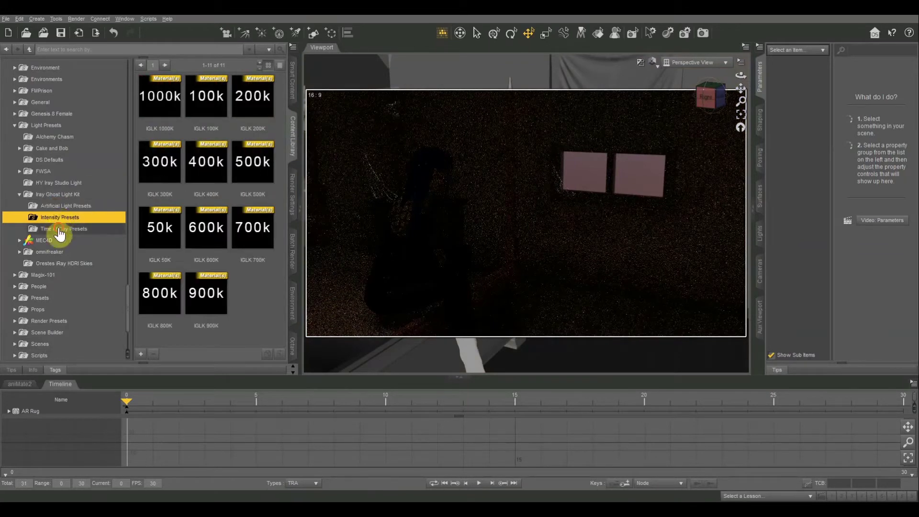
{"action": "left_click", "coordinate": [59, 229]}
{"action": "left_click", "coordinate": [54, 195]}
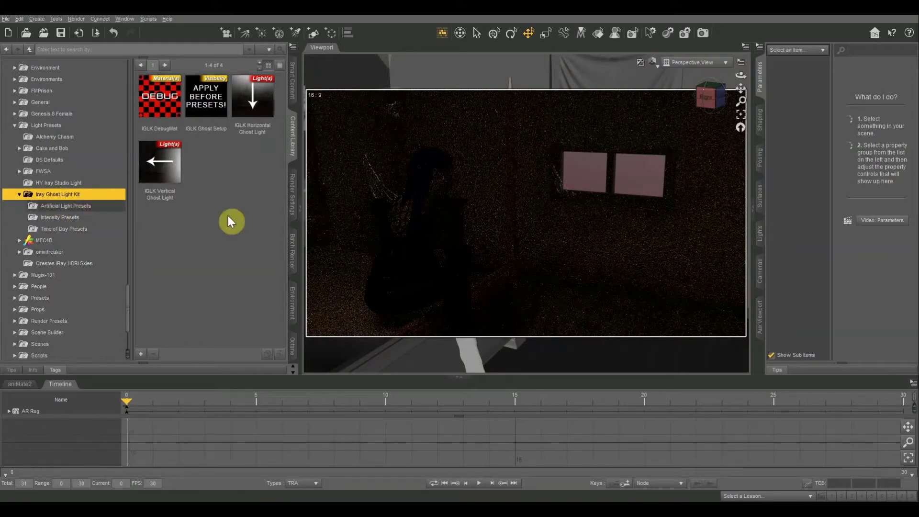
{"action": "double_click", "coordinate": [158, 164]}
{"action": "left_click", "coordinate": [156, 180]}
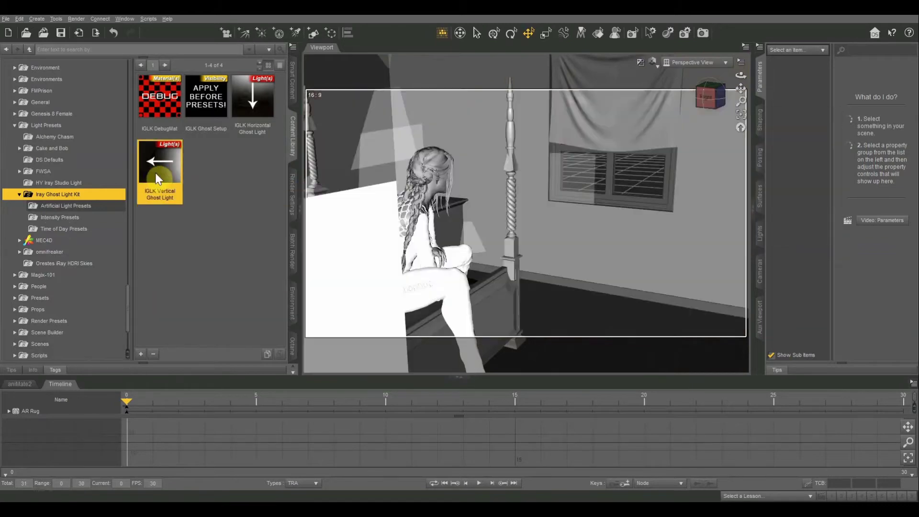
Switch the viewport to Texture Shaded and select the ghost light plane.
{"action": "left_click", "coordinate": [653, 61]}
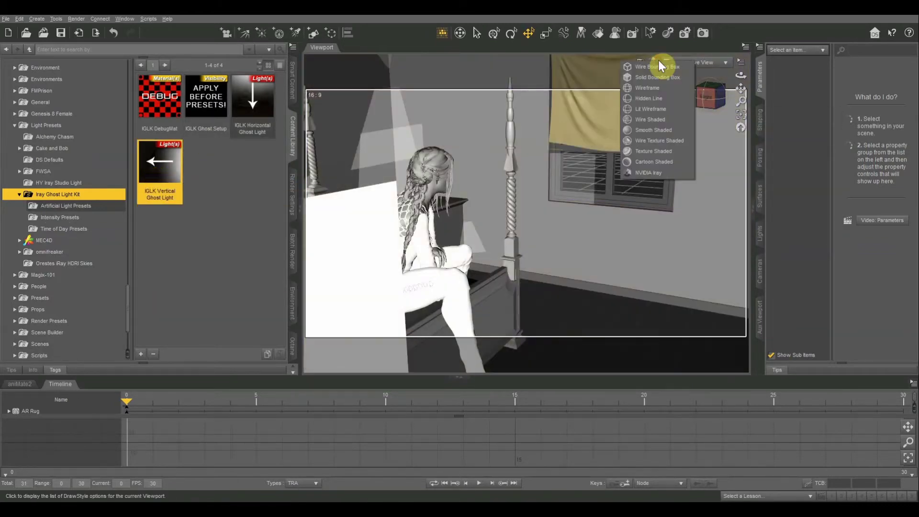
{"action": "left_click", "coordinate": [653, 151]}
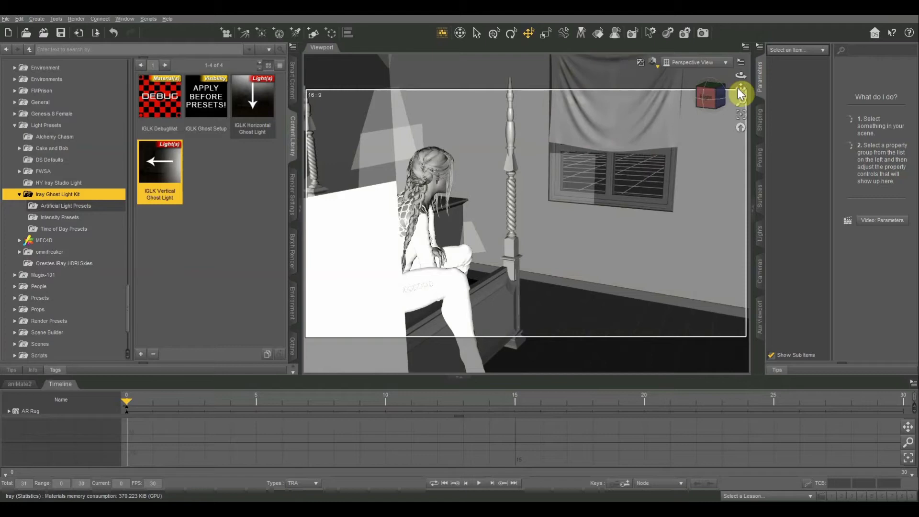
{"action": "left_click_drag", "start_coordinate": [713, 121], "coordinate": [663, 194]}
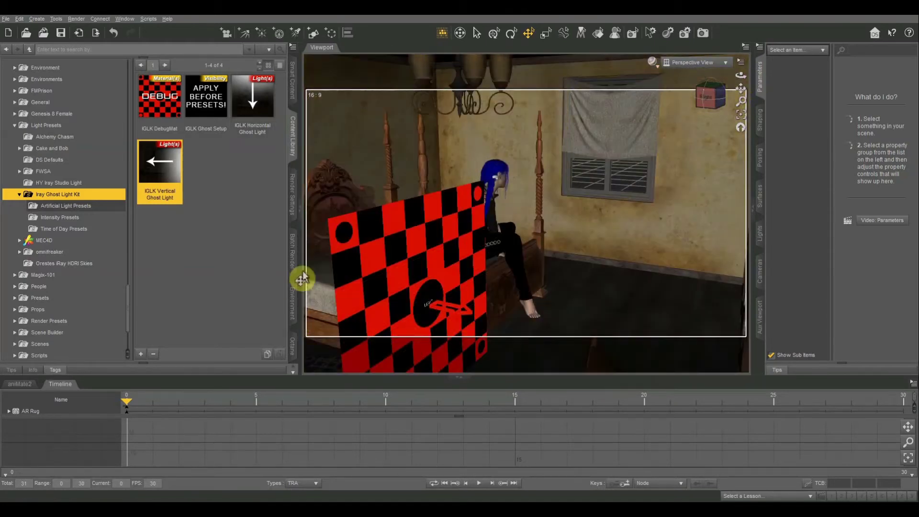
{"action": "left_click", "coordinate": [441, 241]}
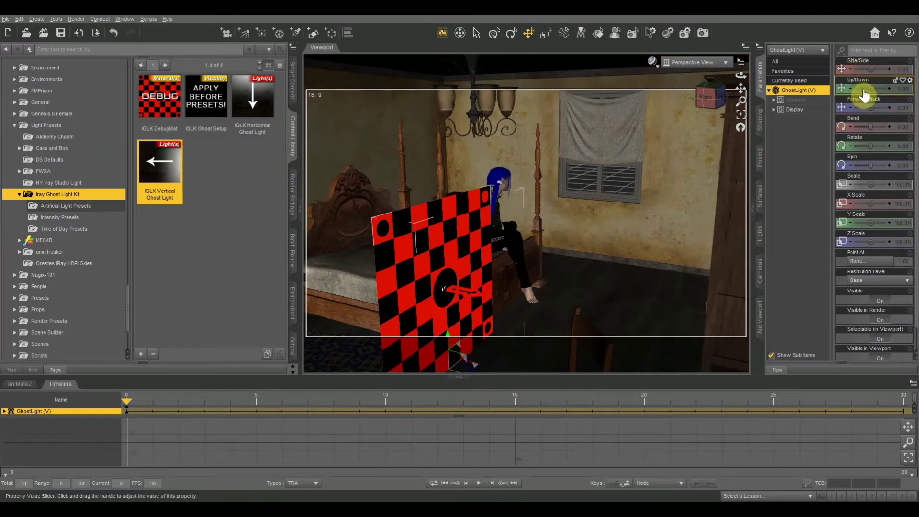
Set the ghost light's Up/Down to 46.15 and Rotate to -90.
{"action": "left_click_drag", "start_coordinate": [862, 69], "coordinate": [869, 87]}
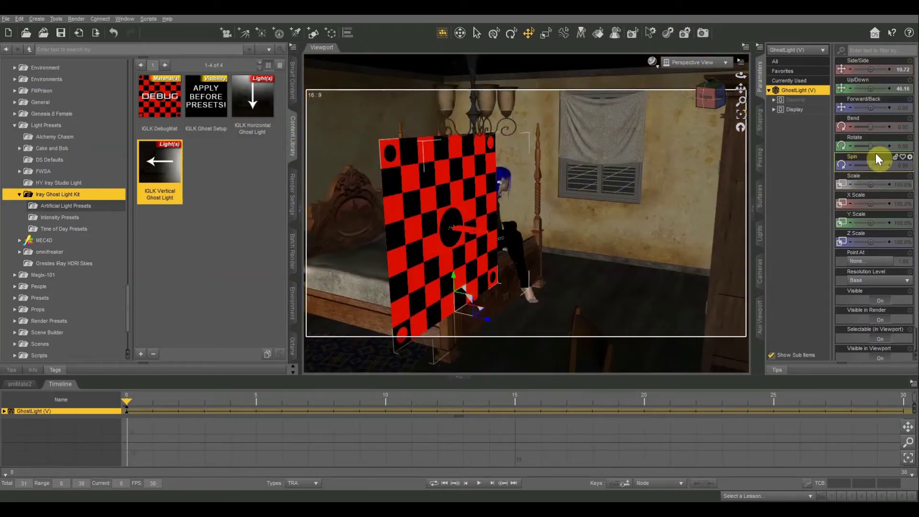
{"action": "left_click", "coordinate": [904, 146]}
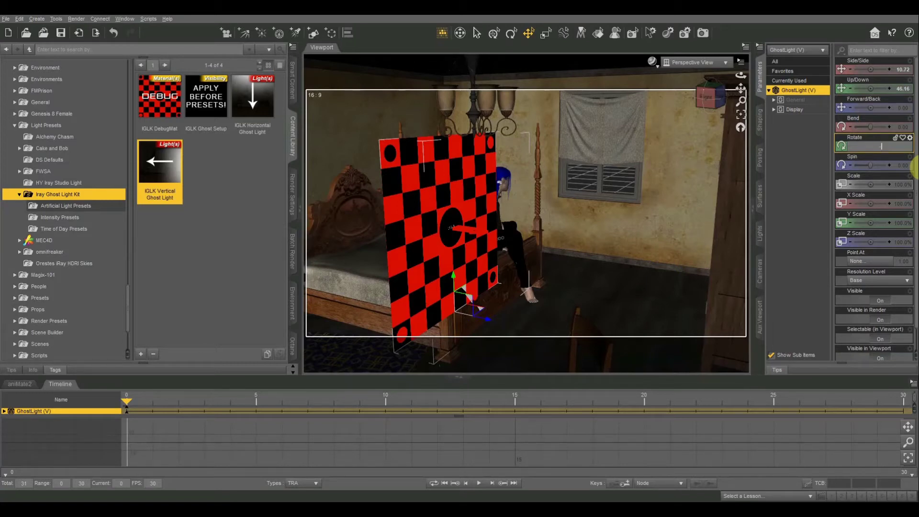
{"action": "key", "text": "Return"}
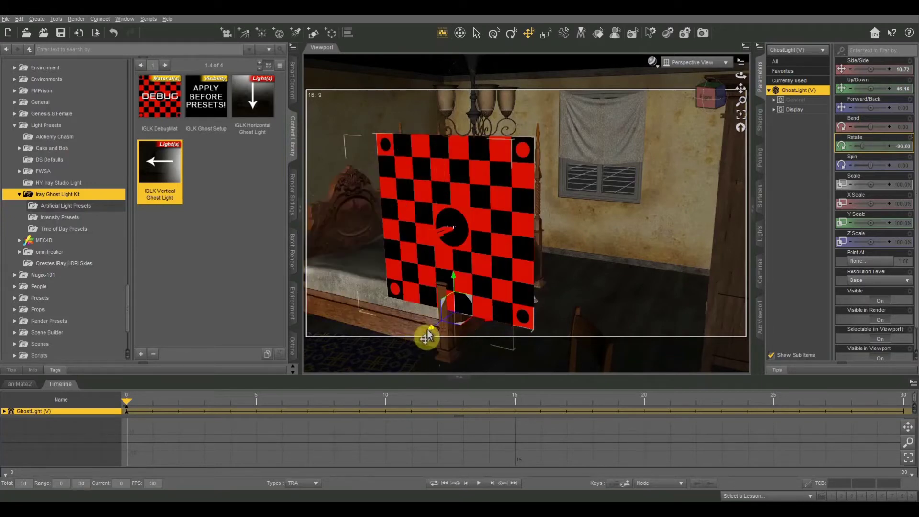
Drag the ghost light across the room in front of the window and check it from the front.
{"action": "left_click_drag", "start_coordinate": [428, 335], "coordinate": [643, 236]}
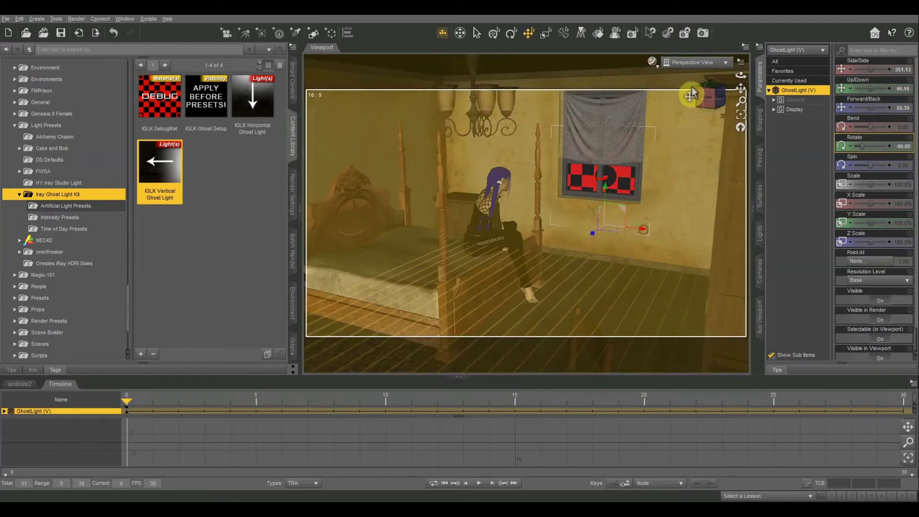
{"action": "left_click", "coordinate": [713, 93]}
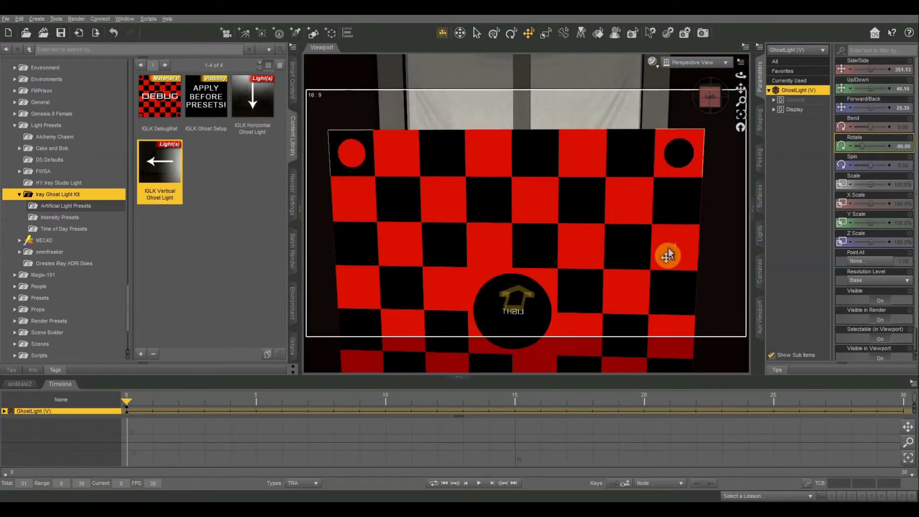
{"action": "scroll", "coordinate": [667, 252], "scroll_direction": "down", "scroll_amount": 2}
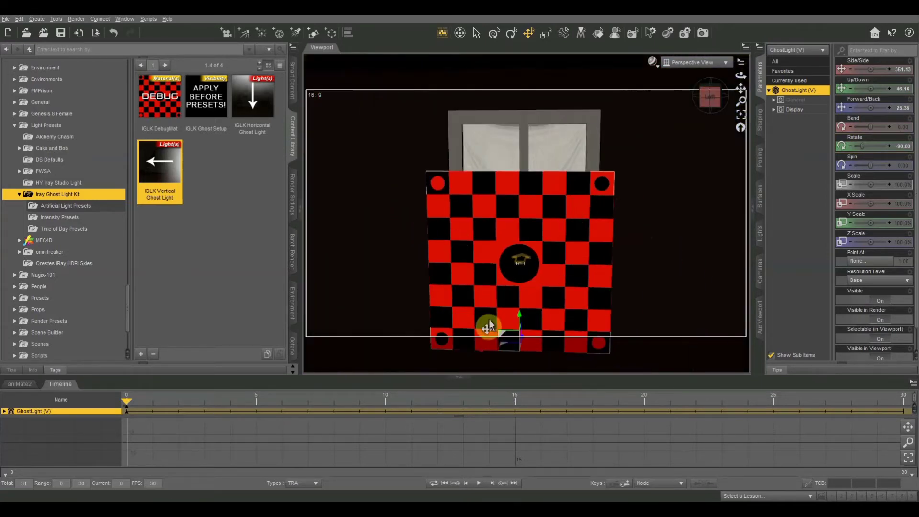
{"action": "left_click_drag", "start_coordinate": [707, 99], "coordinate": [710, 94]}
Scale the ghost light to 134.1% Y and 84.5% X so it fits the window.
{"action": "left_click", "coordinate": [710, 94]}
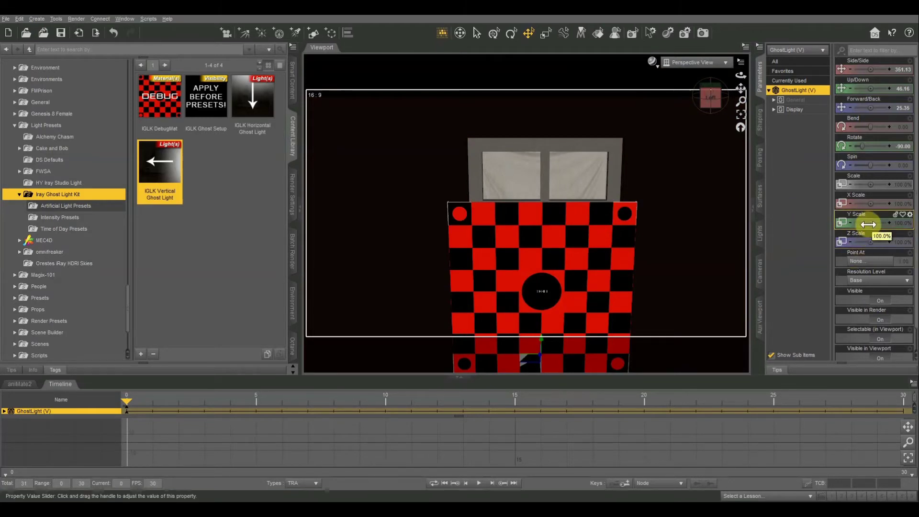
{"action": "left_click_drag", "start_coordinate": [869, 223], "coordinate": [870, 224]}
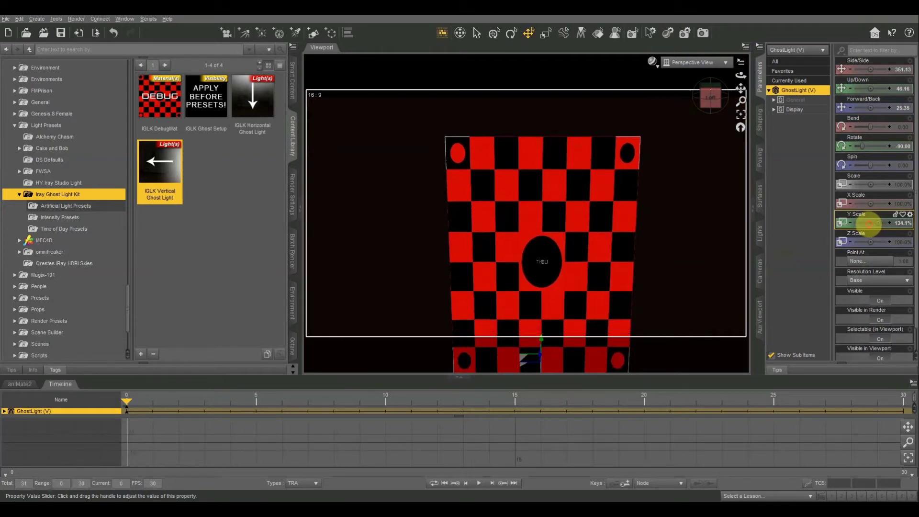
{"action": "left_click_drag", "start_coordinate": [739, 102], "coordinate": [743, 76]}
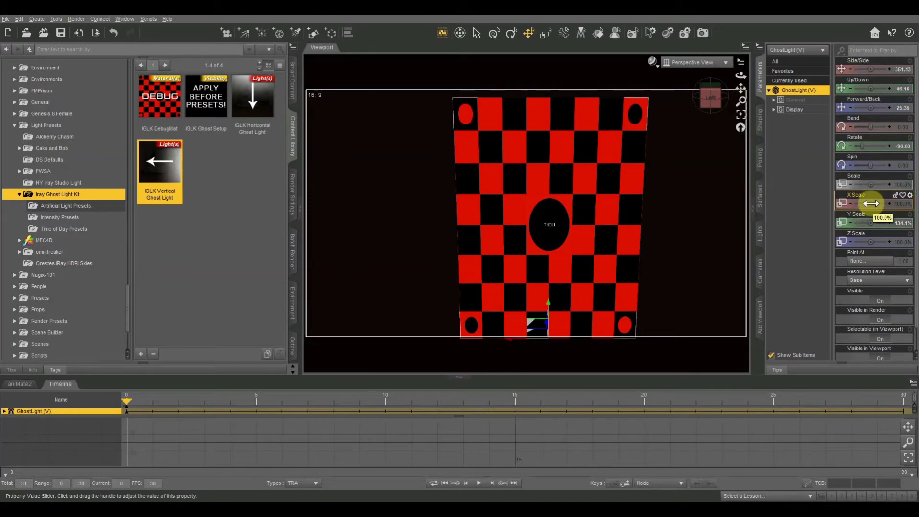
{"action": "left_click_drag", "start_coordinate": [871, 204], "coordinate": [871, 199]}
{"action": "left_click_drag", "start_coordinate": [711, 98], "coordinate": [761, 54]}
{"action": "left_click", "coordinate": [704, 93]}
{"action": "scroll", "coordinate": [546, 292], "scroll_direction": "down", "scroll_amount": 5}
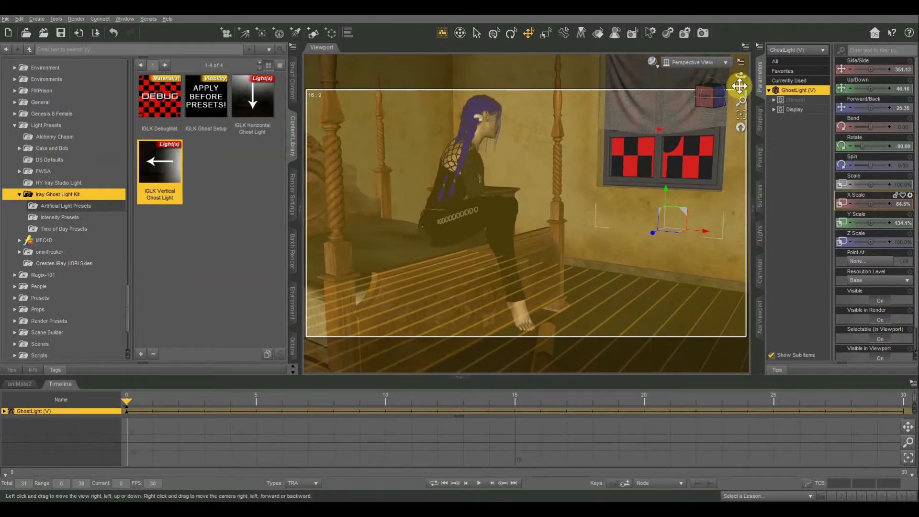
Apply the IGLK Ghost Setup preset to the selected window light.
{"action": "left_click_drag", "start_coordinate": [737, 86], "coordinate": [653, 135]}
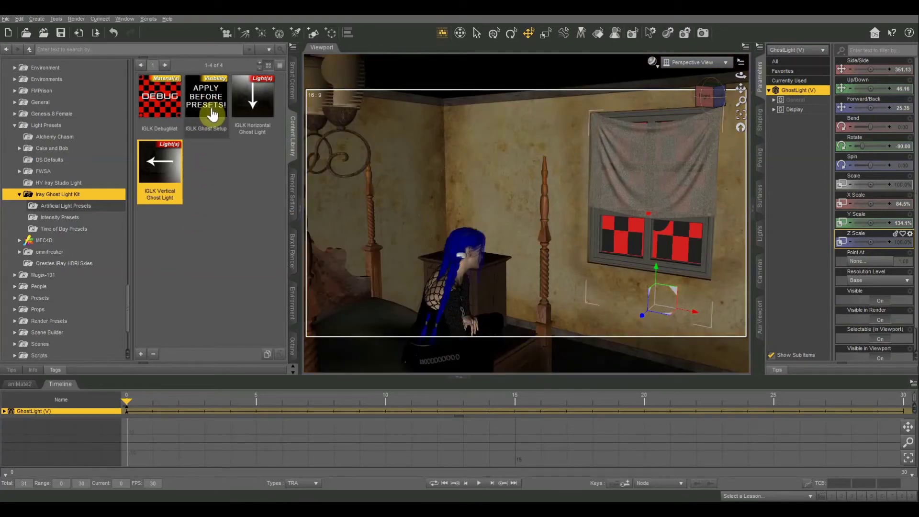
{"action": "mouse_move", "coordinate": [203, 109]}
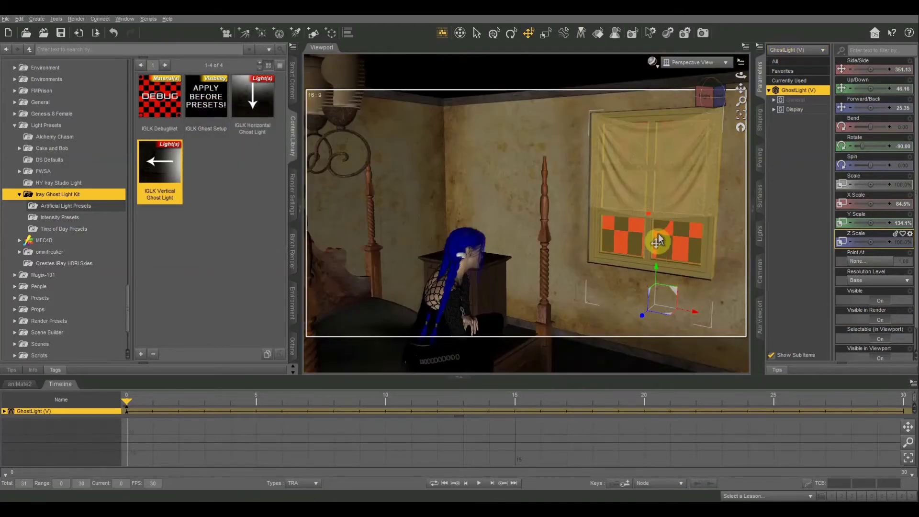
{"action": "double_click", "coordinate": [202, 106]}
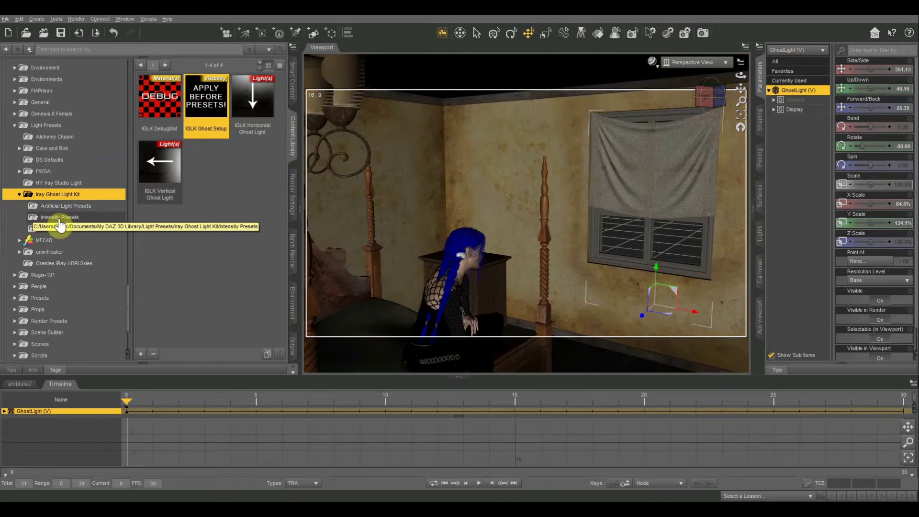
Show the Intensity Presets folder with IGLK options from 50k to 1000k.
{"action": "left_click", "coordinate": [60, 218]}
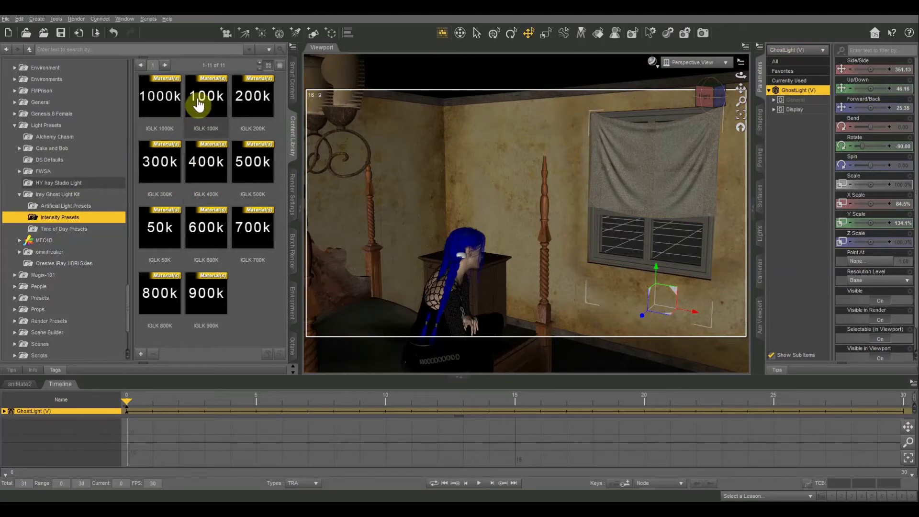
{"action": "mouse_move", "coordinate": [160, 238]}
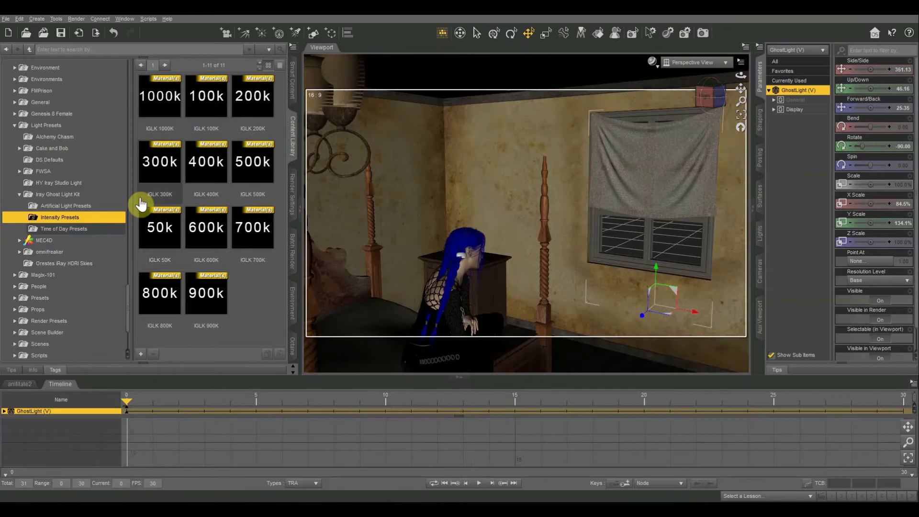
Browse the Time of Day presets, IGLK 1000K through 9000K plus Daylight, Overcast and Sunrise.
{"action": "left_click", "coordinate": [58, 230]}
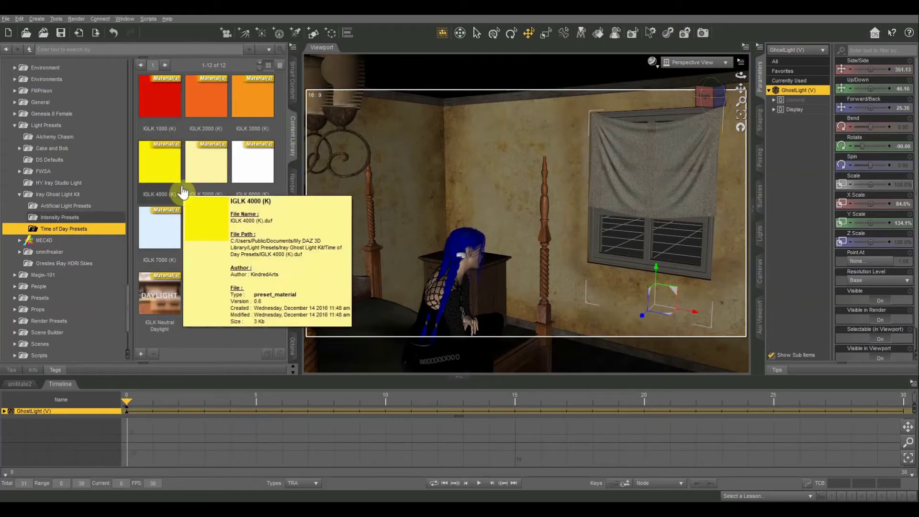
{"action": "left_click_drag", "start_coordinate": [172, 109], "coordinate": [316, 123]}
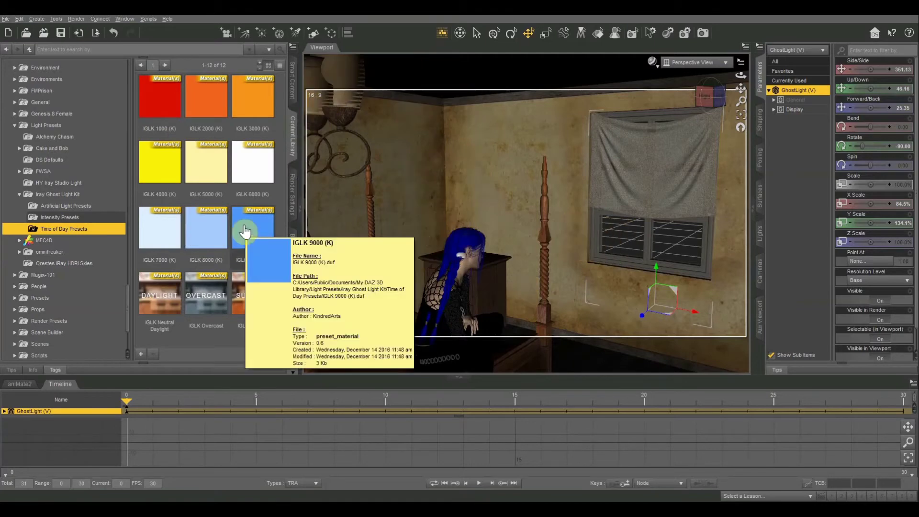
{"action": "left_click_drag", "start_coordinate": [313, 211], "coordinate": [260, 239]}
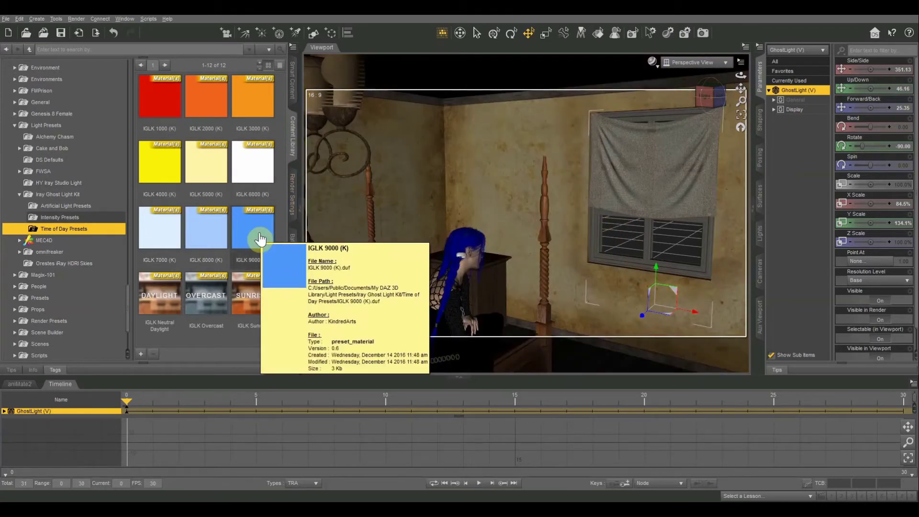
{"action": "left_click_drag", "start_coordinate": [264, 235], "coordinate": [279, 201]}
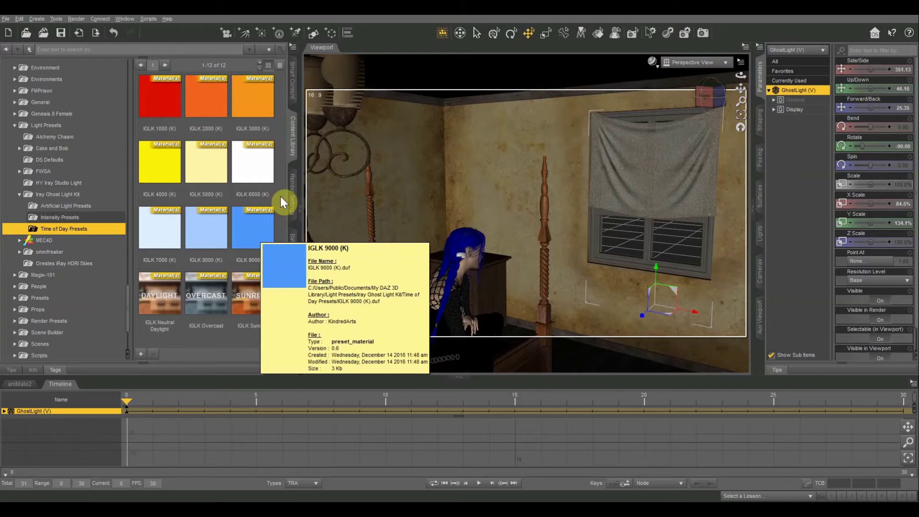
{"action": "mouse_move", "coordinate": [269, 190]}
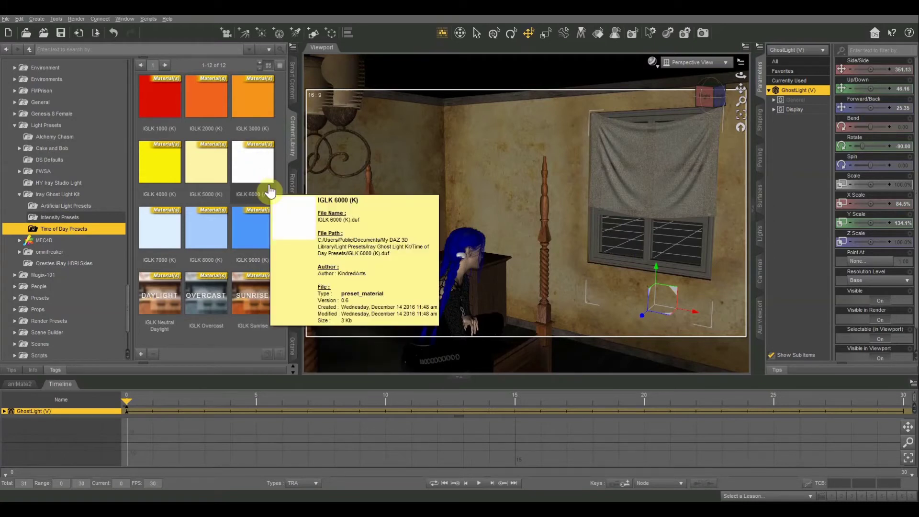
{"action": "mouse_move", "coordinate": [149, 90]}
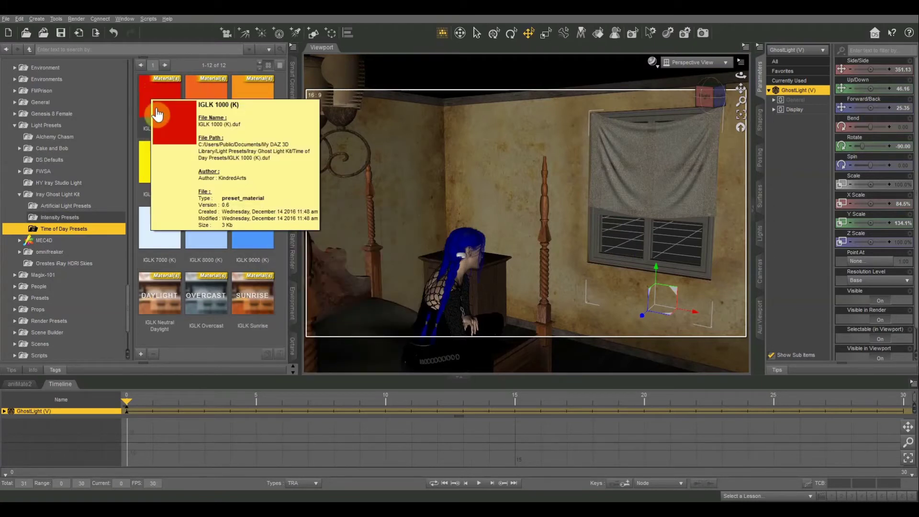
{"action": "mouse_move", "coordinate": [267, 243]}
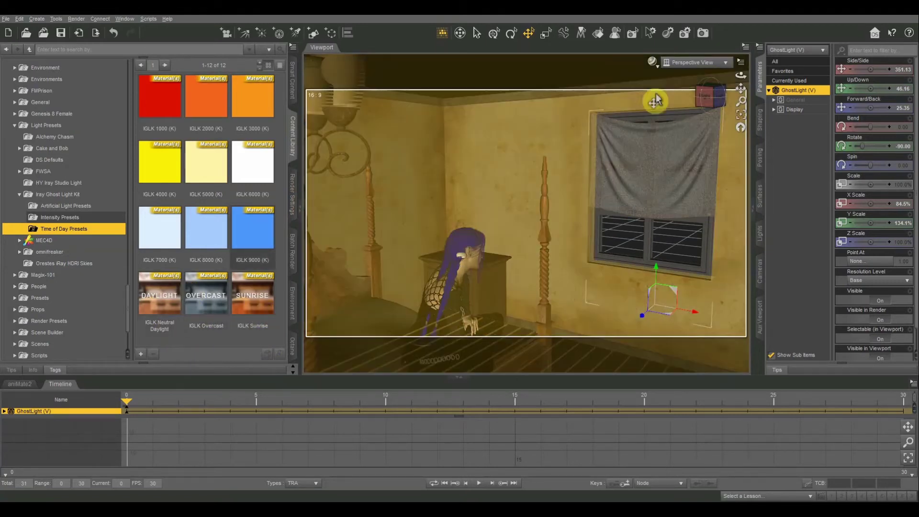
View the scene through Camera 1 with the Iray DrawStyle preview.
{"action": "left_click", "coordinate": [692, 63]}
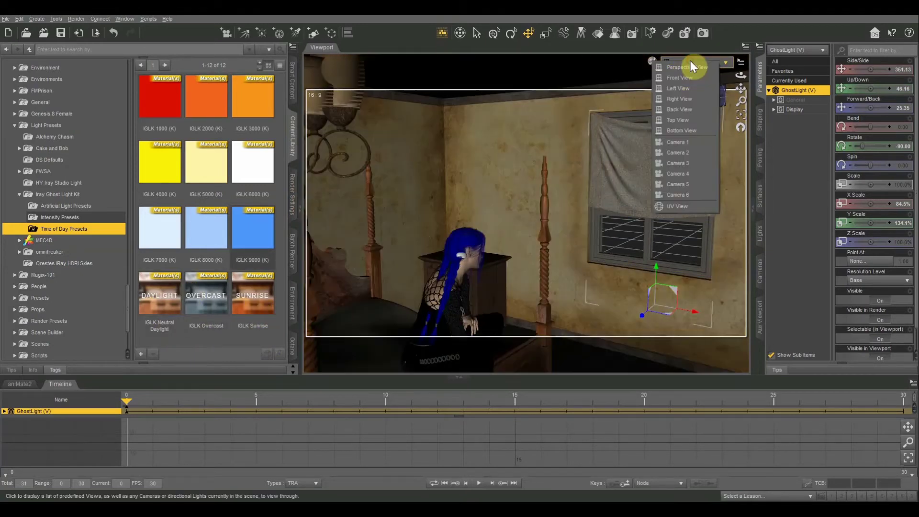
{"action": "left_click", "coordinate": [694, 143]}
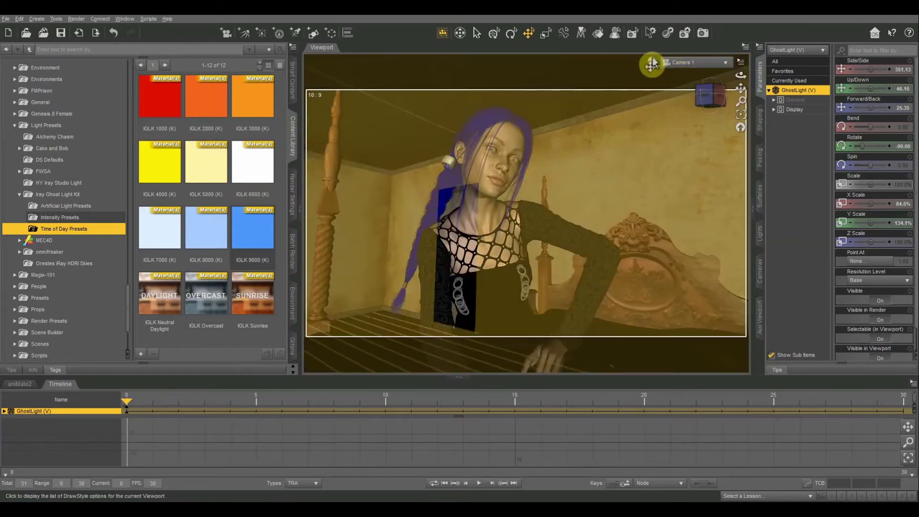
{"action": "left_click", "coordinate": [654, 62]}
{"action": "left_click", "coordinate": [649, 166]}
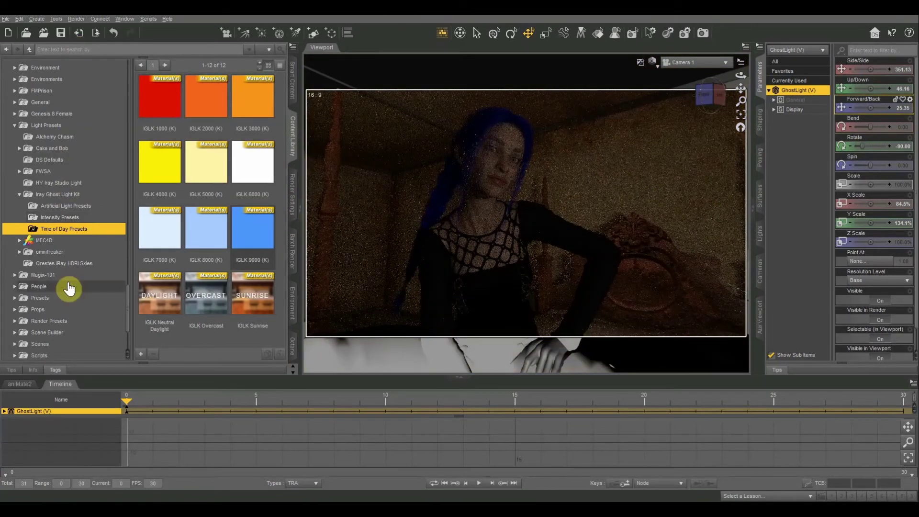
Apply the IGLK 300K intensity preset to the ghost light, then replace it with IGLK 400K.
{"action": "left_click", "coordinate": [70, 219]}
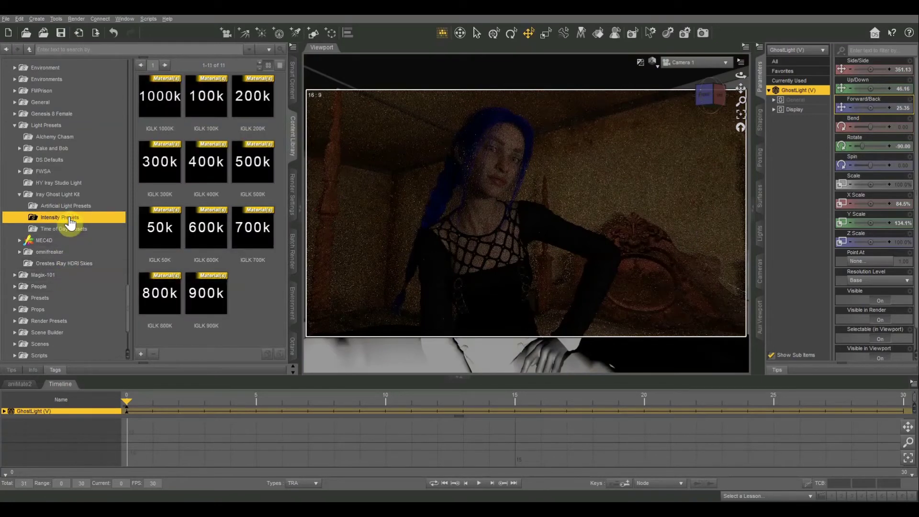
{"action": "double_click", "coordinate": [167, 163]}
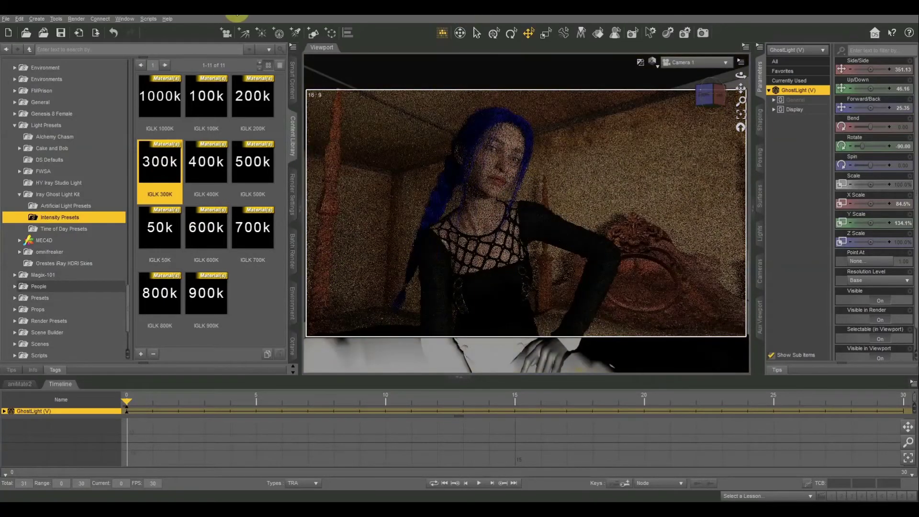
{"action": "mouse_move", "coordinate": [184, 201]}
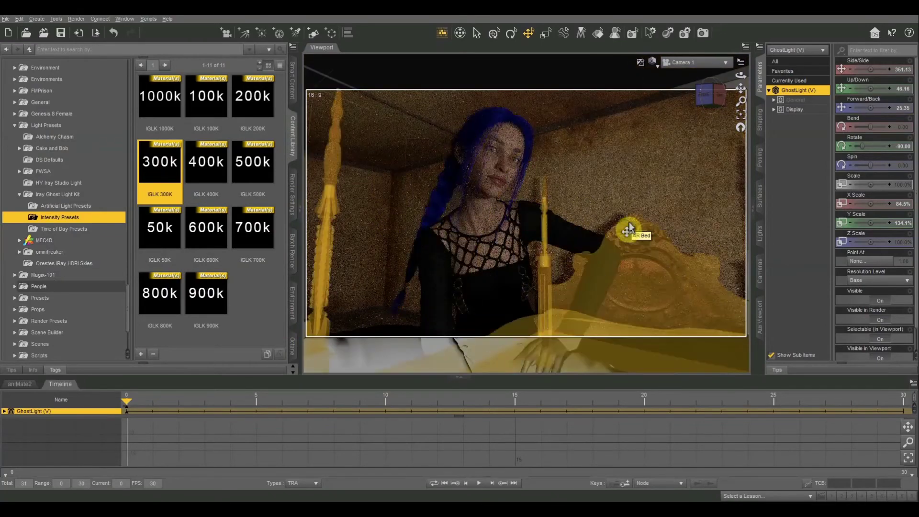
{"action": "double_click", "coordinate": [210, 170]}
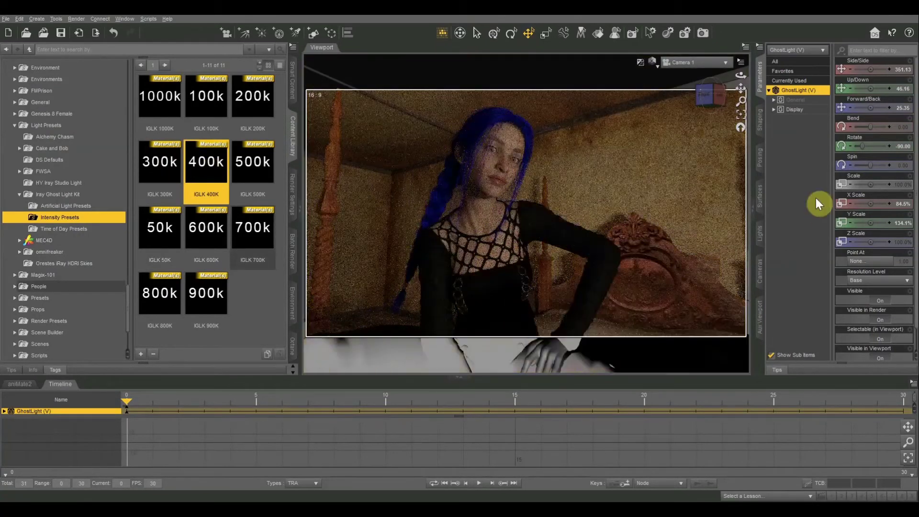
Apply the IGLK 9000 (K) Time of Day preset to give the ghost light a blue colour.
{"action": "left_click", "coordinate": [66, 229]}
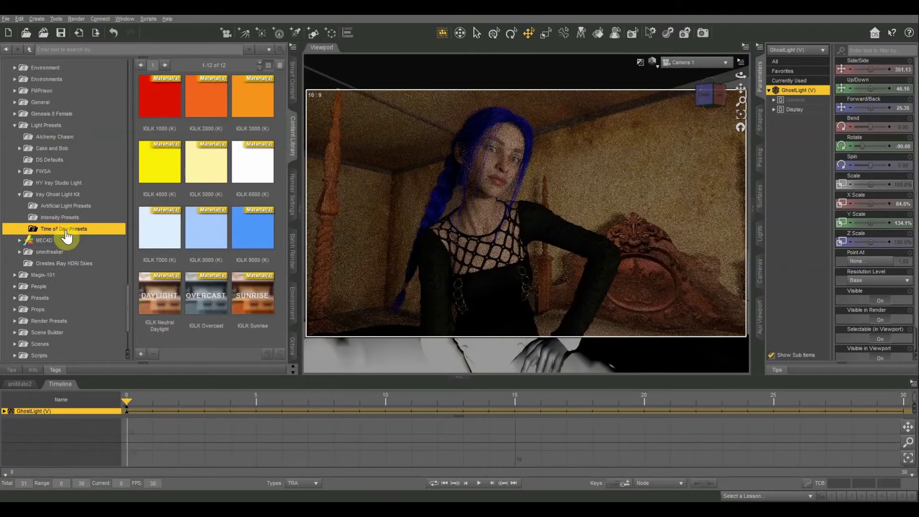
{"action": "left_click", "coordinate": [247, 233]}
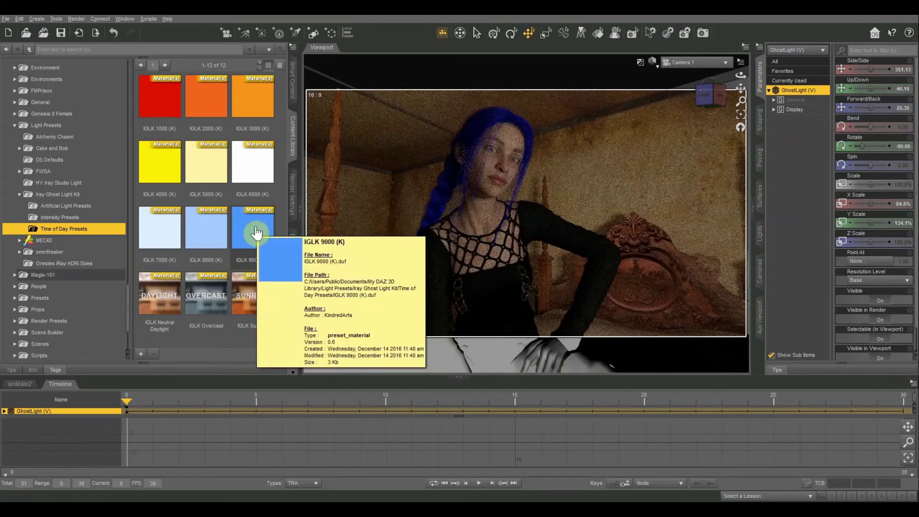
{"action": "double_click", "coordinate": [256, 233]}
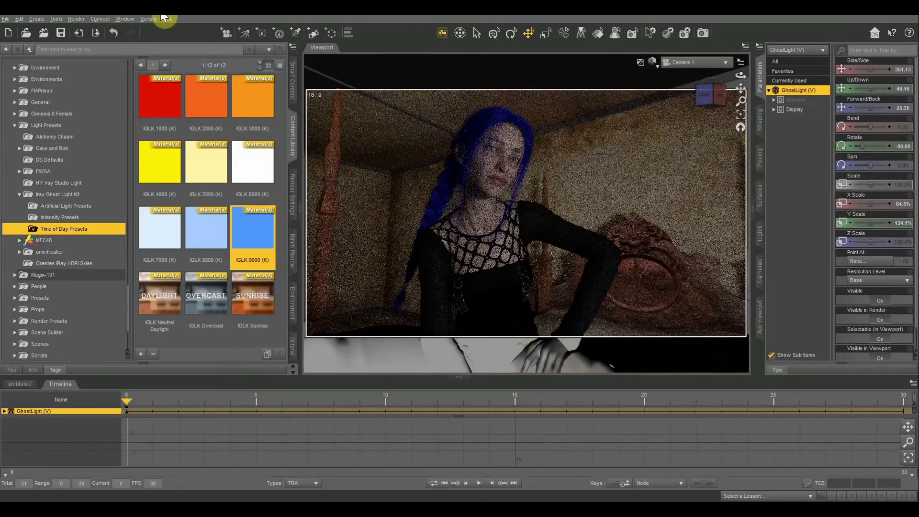
Apply the IGLK Candle artificial light preset to the ghost light.
{"action": "mouse_move", "coordinate": [145, 293]}
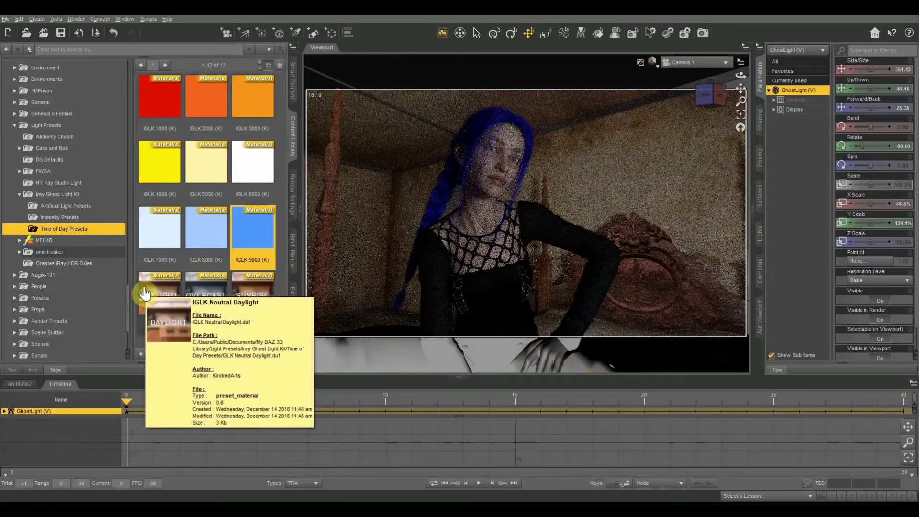
{"action": "left_click", "coordinate": [54, 207]}
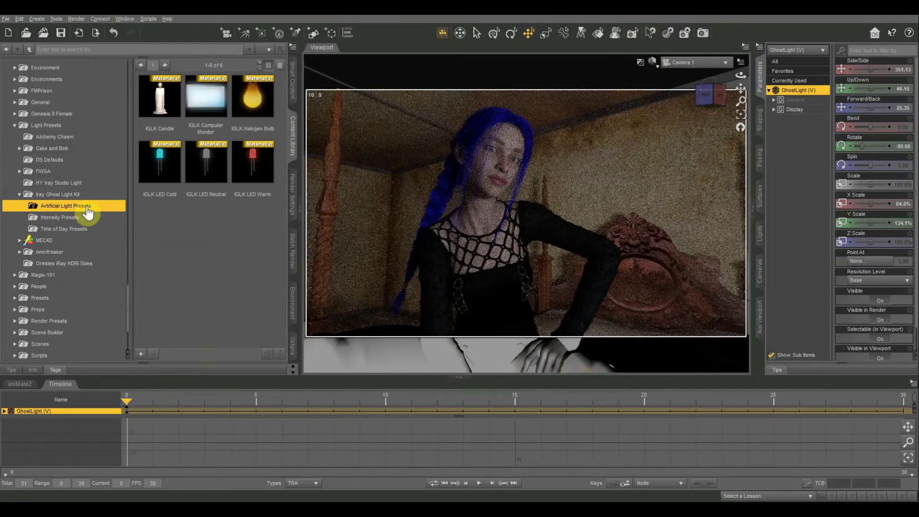
{"action": "mouse_move", "coordinate": [219, 105]}
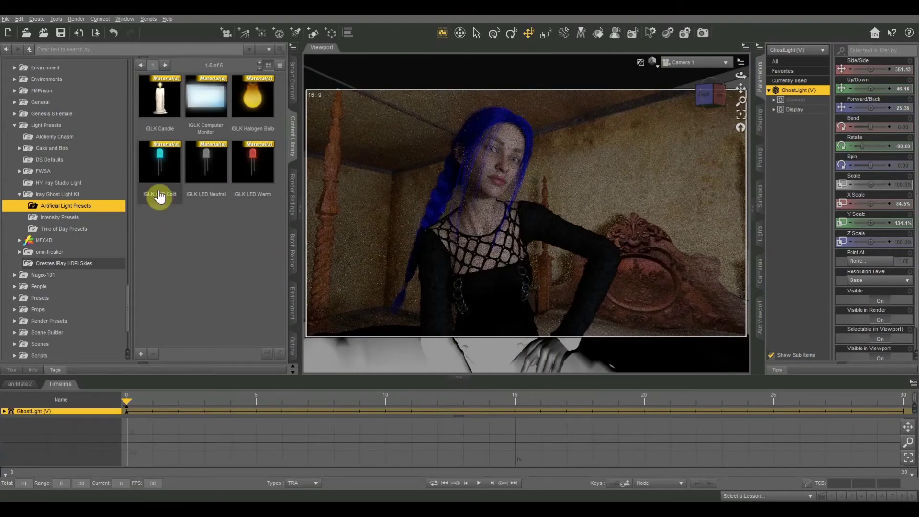
{"action": "left_click", "coordinate": [161, 115]}
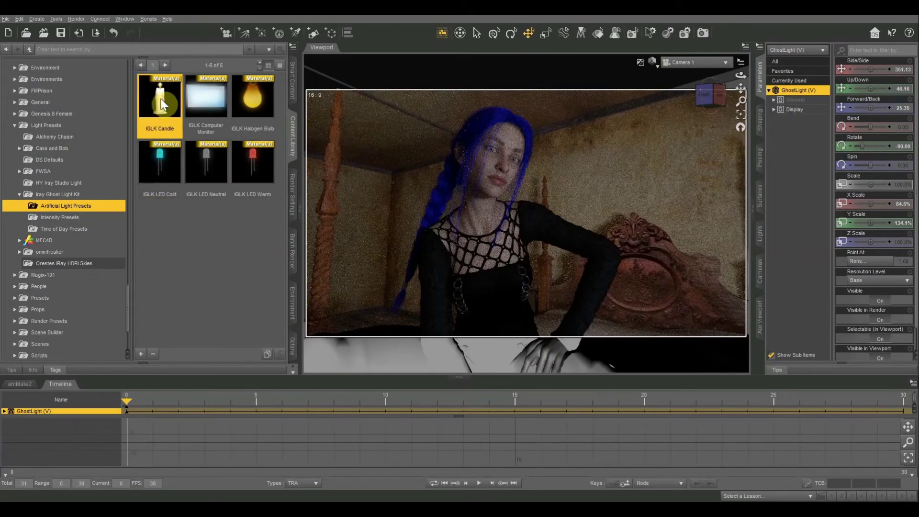
{"action": "double_click", "coordinate": [161, 104]}
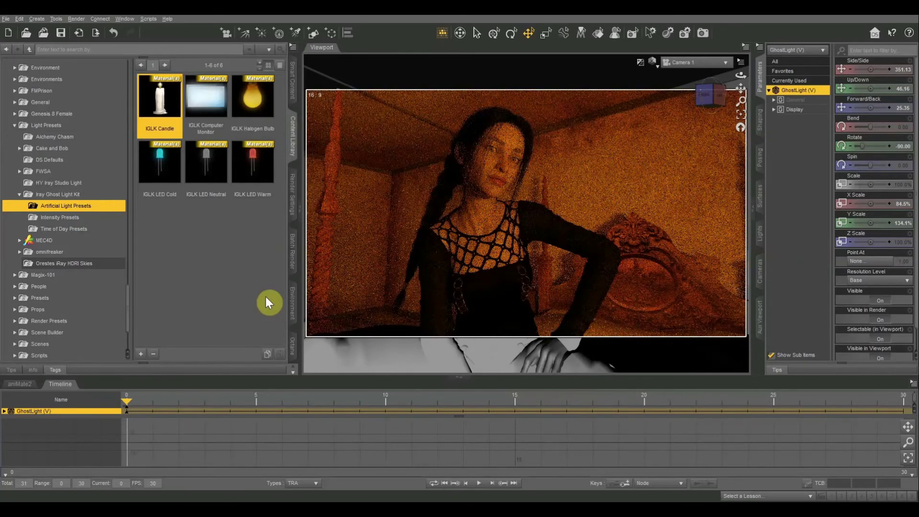
Try the Halogen Bulb, LED Cold, LED Neutral and LED Warm presets, ending on LED Warm.
{"action": "left_click", "coordinate": [259, 107]}
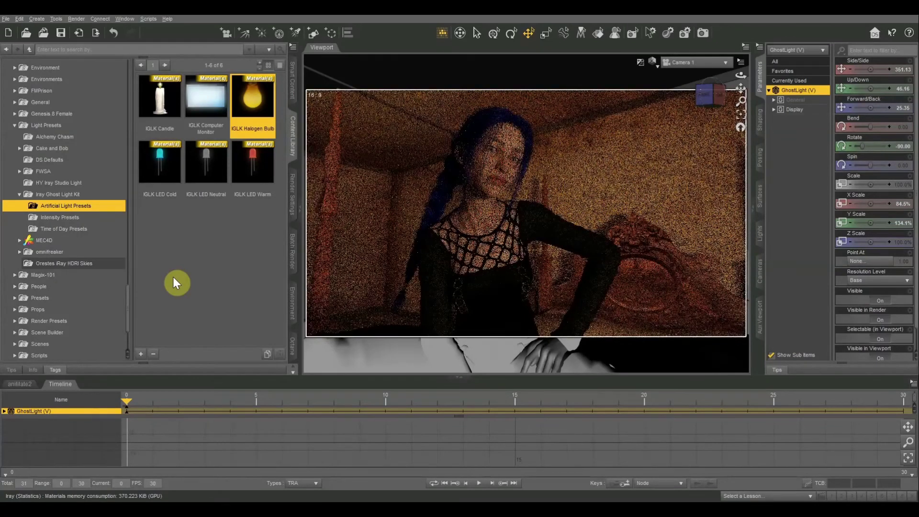
{"action": "left_click", "coordinate": [158, 191]}
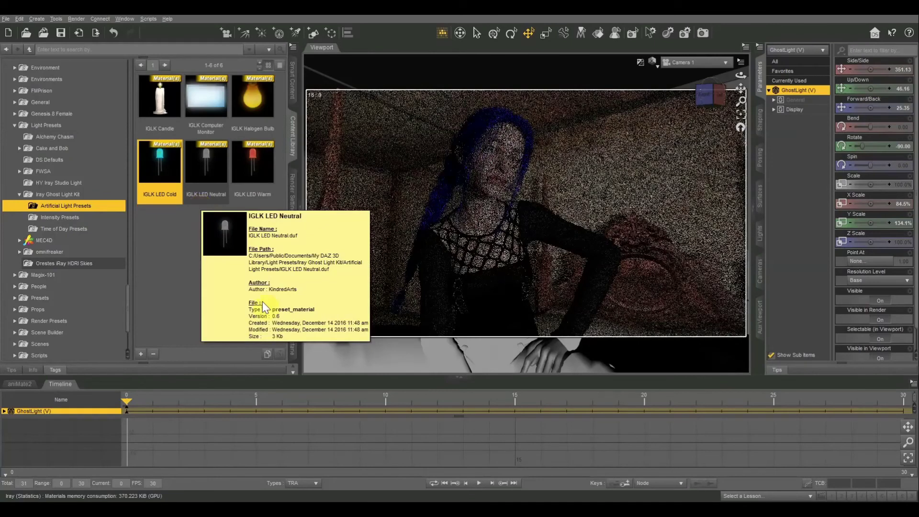
{"action": "left_click", "coordinate": [214, 170]}
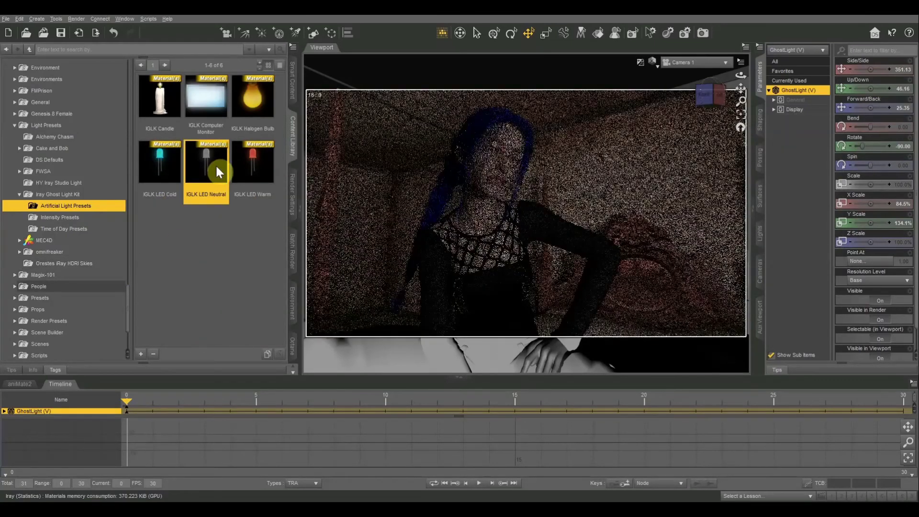
{"action": "left_click", "coordinate": [263, 173]}
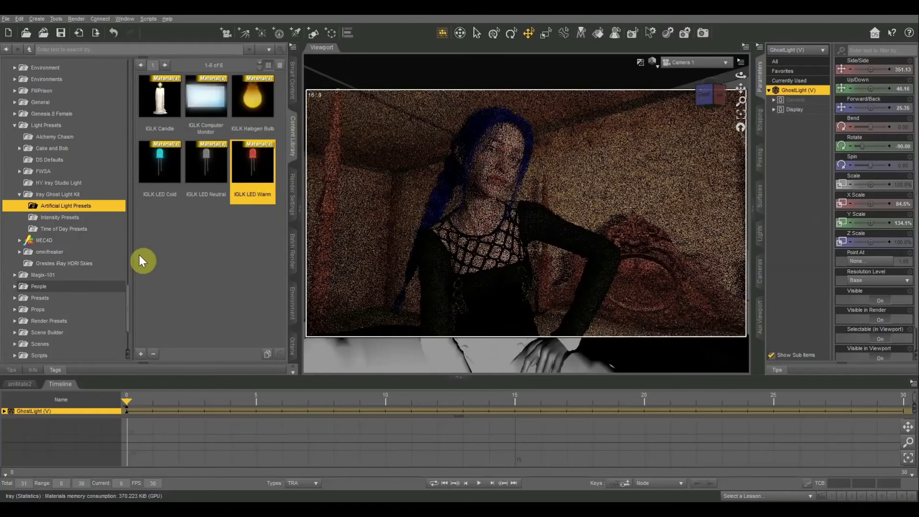
{"action": "left_click", "coordinate": [69, 218]}
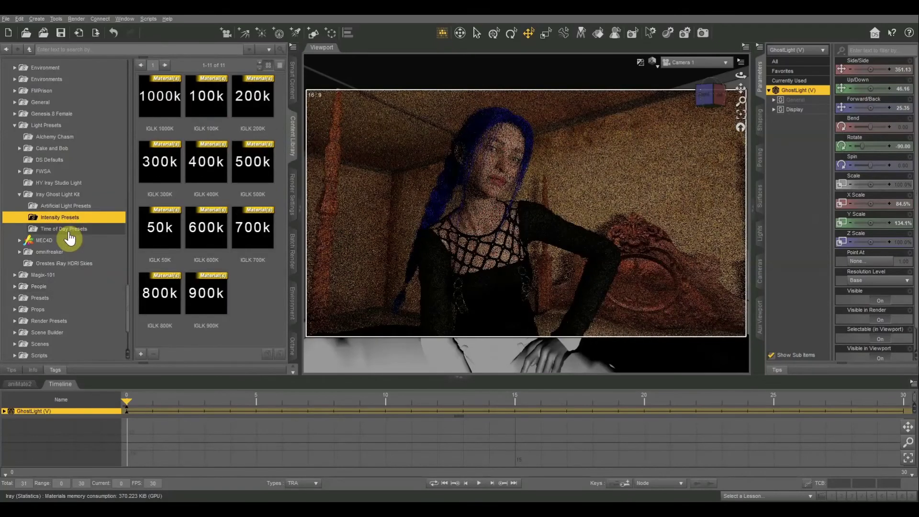
Reapply the IGLK 9000 (K) Time of Day preset to the ghost light.
{"action": "left_click", "coordinate": [69, 230]}
{"action": "double_click", "coordinate": [259, 237]}
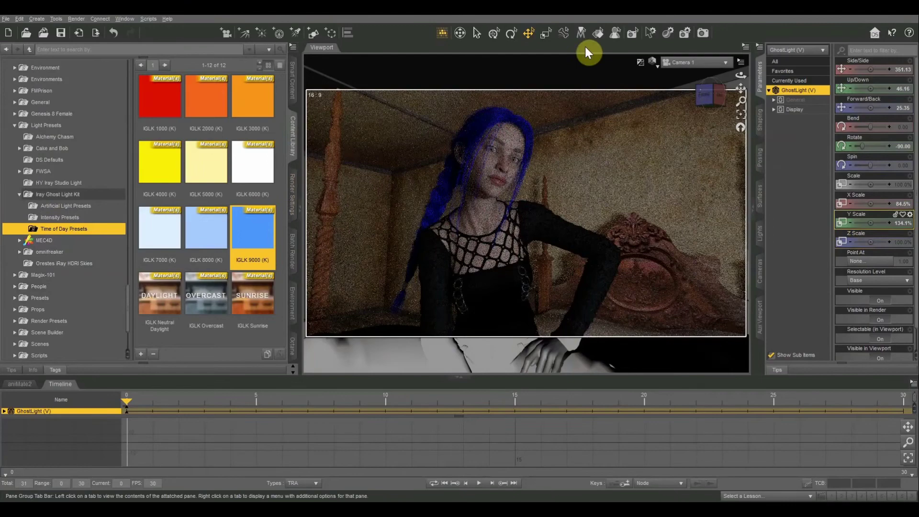
{"action": "left_click", "coordinate": [684, 64]}
{"action": "left_click", "coordinate": [685, 68]}
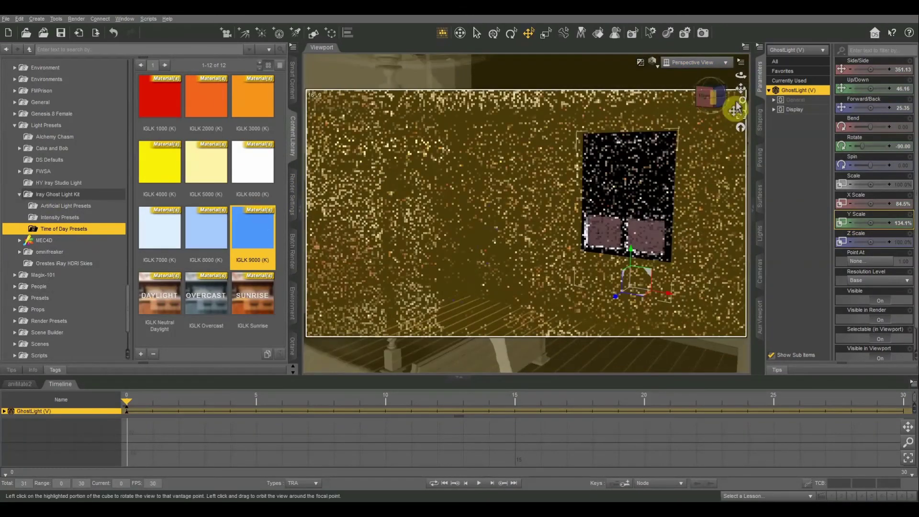
{"action": "left_click_drag", "start_coordinate": [741, 89], "coordinate": [546, 192]}
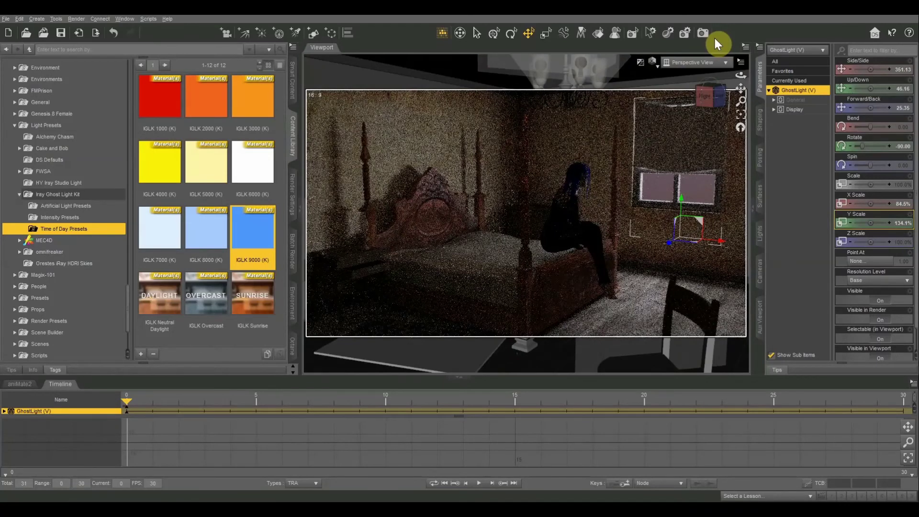
{"action": "left_click", "coordinate": [707, 62]}
{"action": "left_click", "coordinate": [692, 143]}
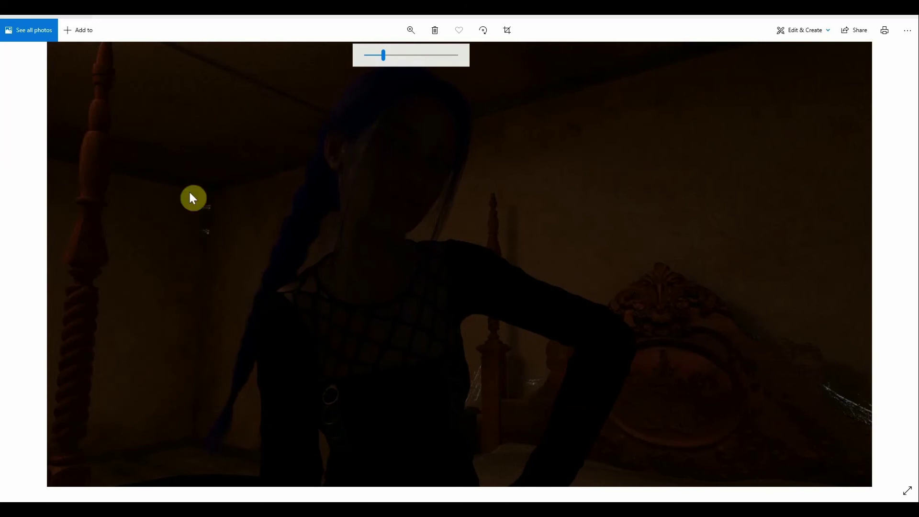
Switch to the Photos window showing the bright, fully lit bedroom render.
{"action": "mouse_move", "coordinate": [735, 492]}
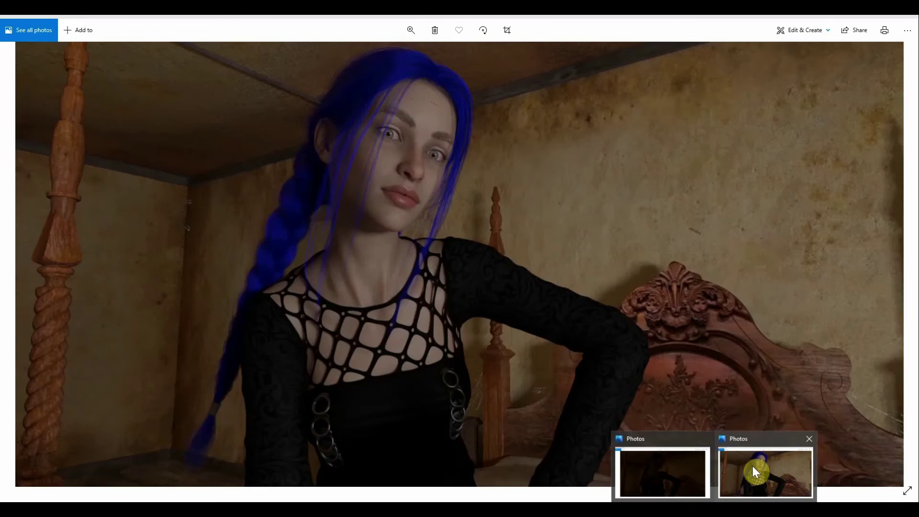
{"action": "left_click", "coordinate": [755, 472]}
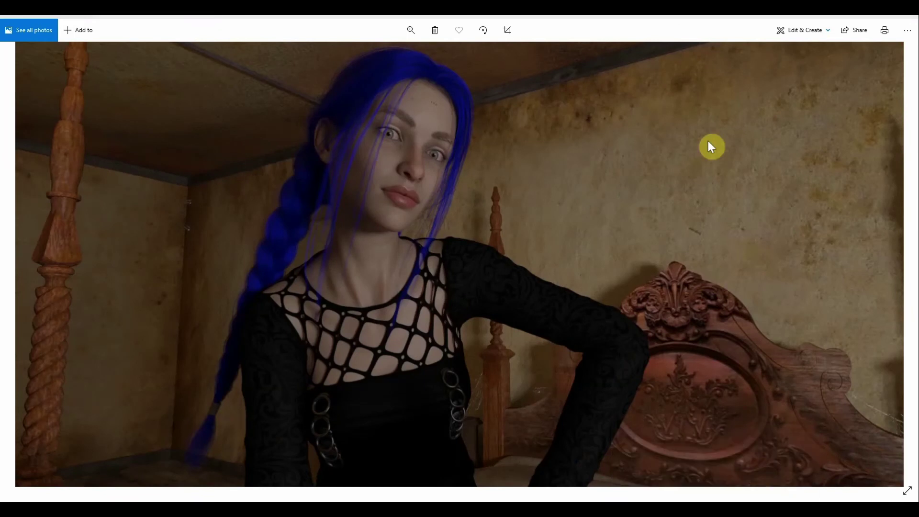